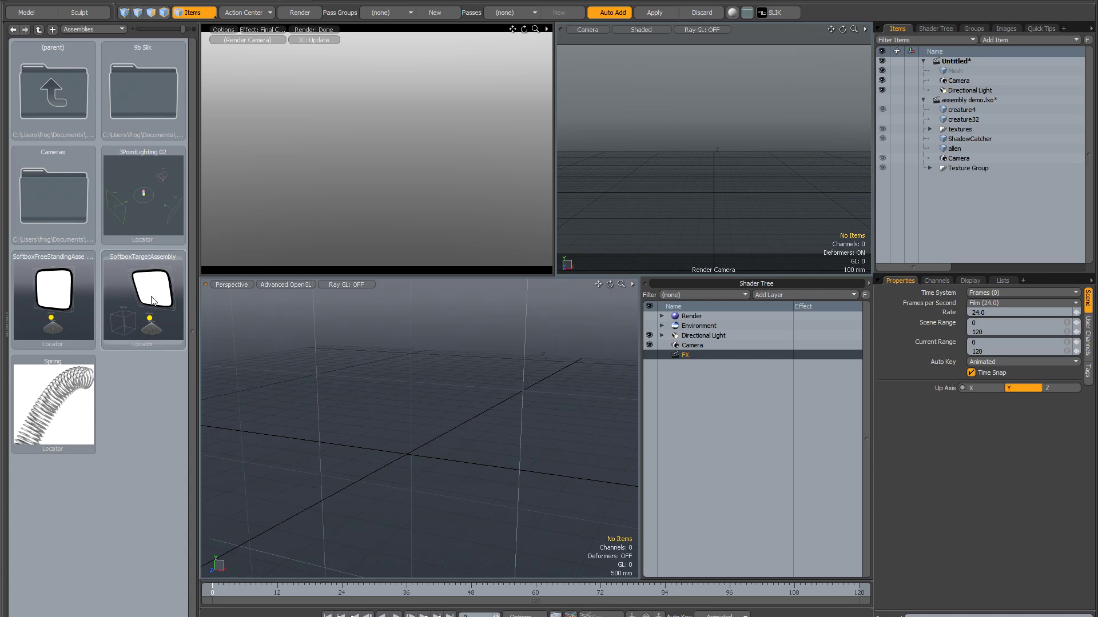
# Look through the Assemblies folder in the preset browser window, and close the window.
pyautogui.press('F6')
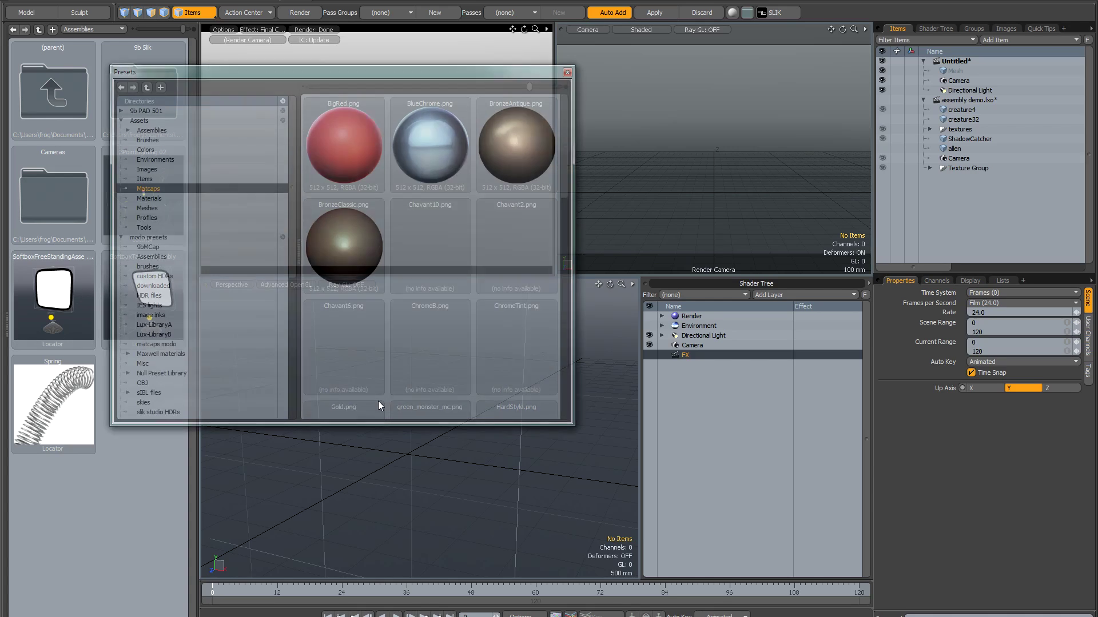
pyautogui.click(143, 130)
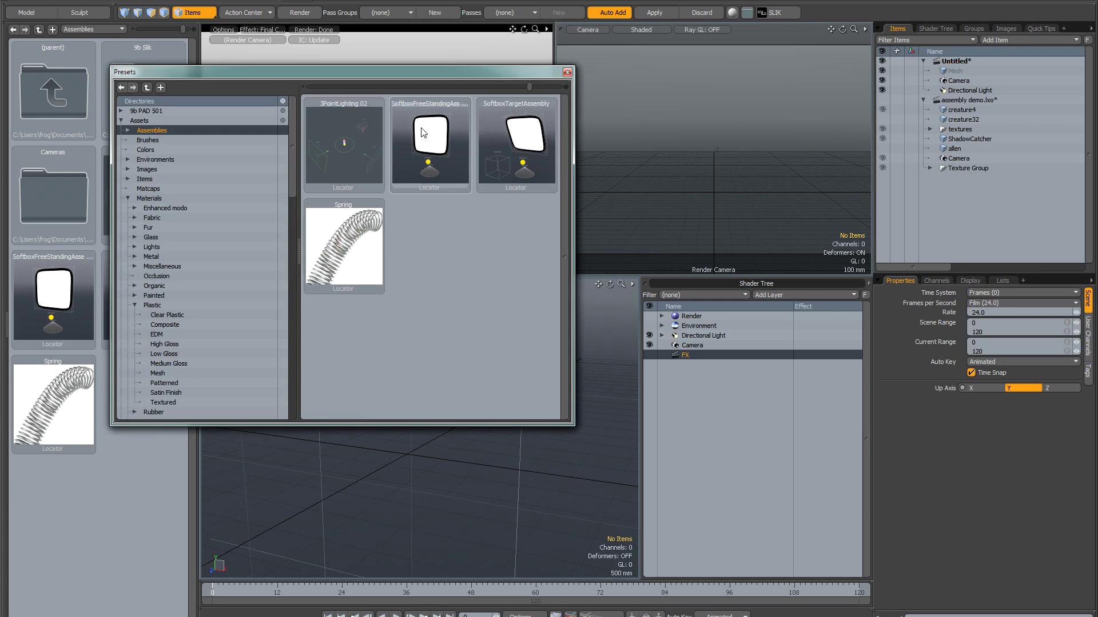
pyautogui.click(567, 72)
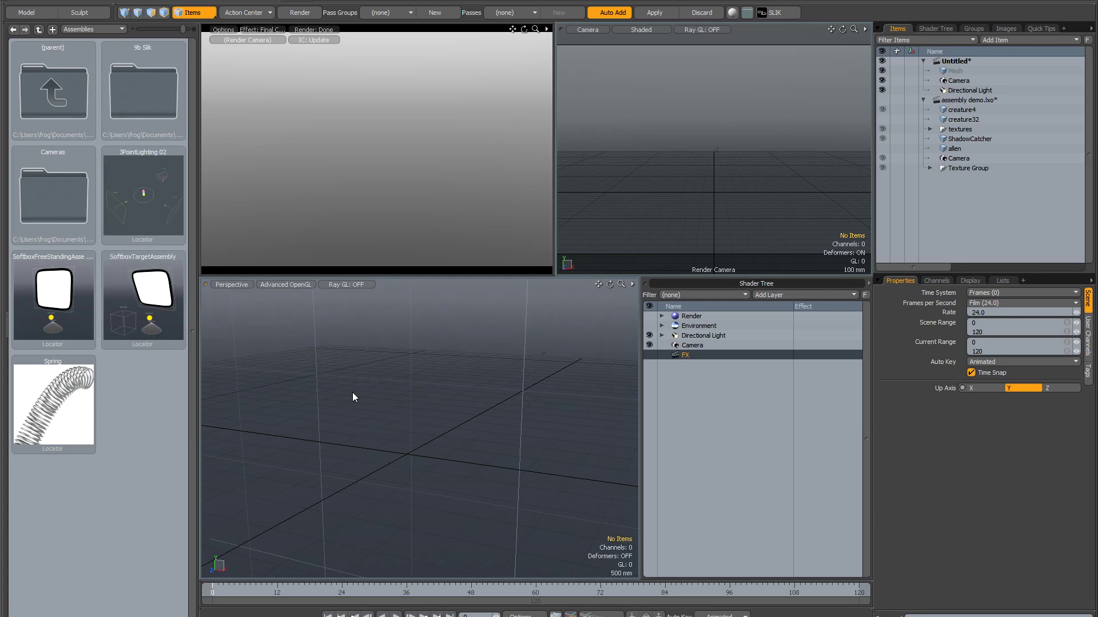
# Add the SoftboxTargetAssembly preset to the untitled scene and move its tripod to about X 90 mm, Z -1.51 m.
pyautogui.doubleClick(148, 325)
pyautogui.keyDown('alt'); pyautogui.moveTo(504, 472); pyautogui.dragTo(465, 472); pyautogui.keyUp('alt')
pyautogui.keyDown('alt'); pyautogui.keyDown('shift'); pyautogui.moveTo(406, 448); pyautogui.dragTo(448, 464); pyautogui.keyUp('shift'); pyautogui.keyUp('alt')
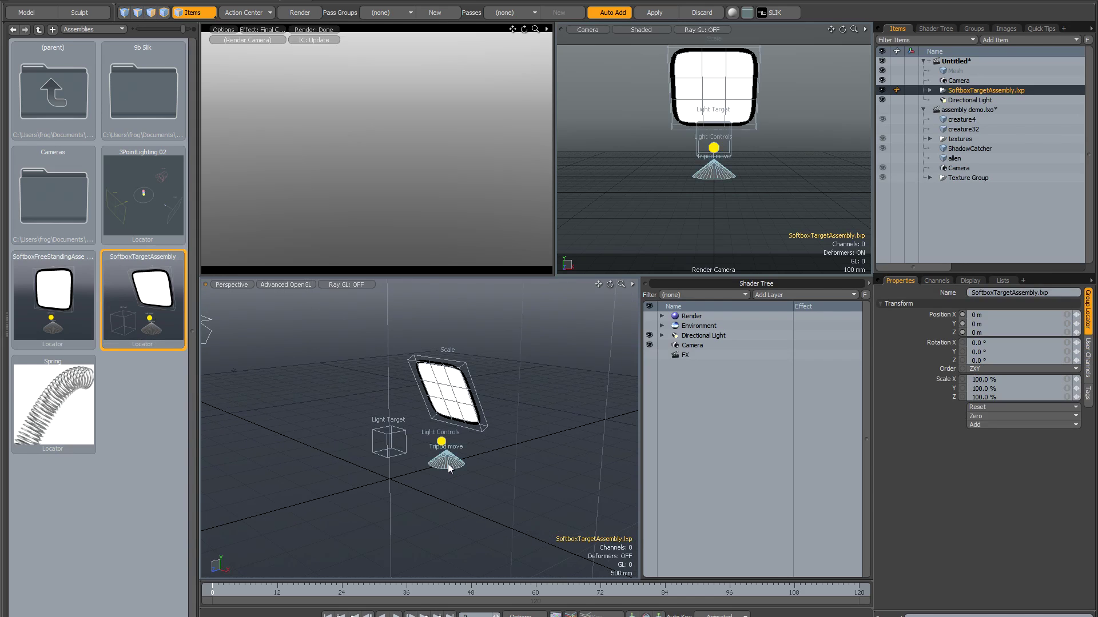
pyautogui.scroll(3, 447, 467)
pyautogui.keyDown('alt'); pyautogui.moveTo(450, 461); pyautogui.dragTo(473, 483); pyautogui.keyUp('alt')
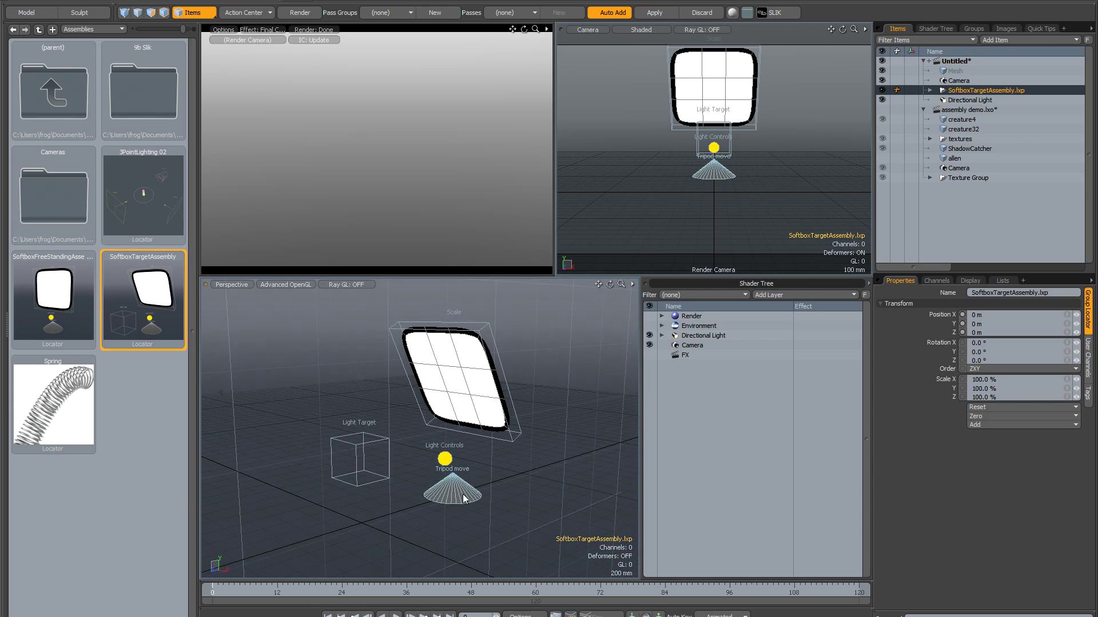
pyautogui.click(466, 508)
pyautogui.moveTo(456, 527); pyautogui.dragTo(507, 517)
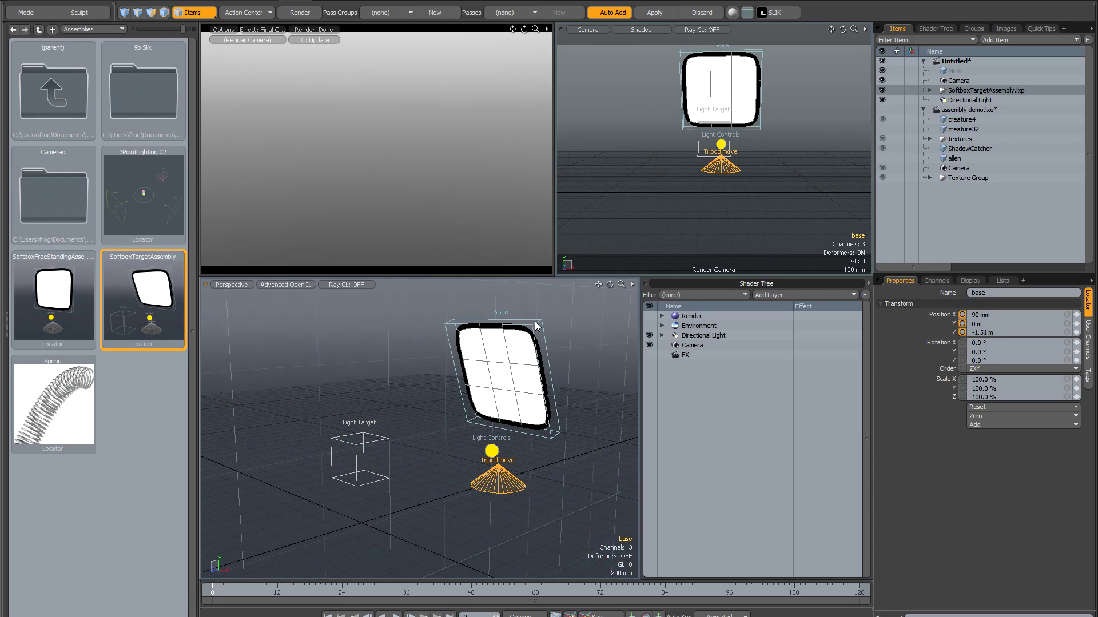
# Scale the softbox light to about 131% in X, 119.5% in Y and 95% in Z.
pyautogui.click(508, 378)
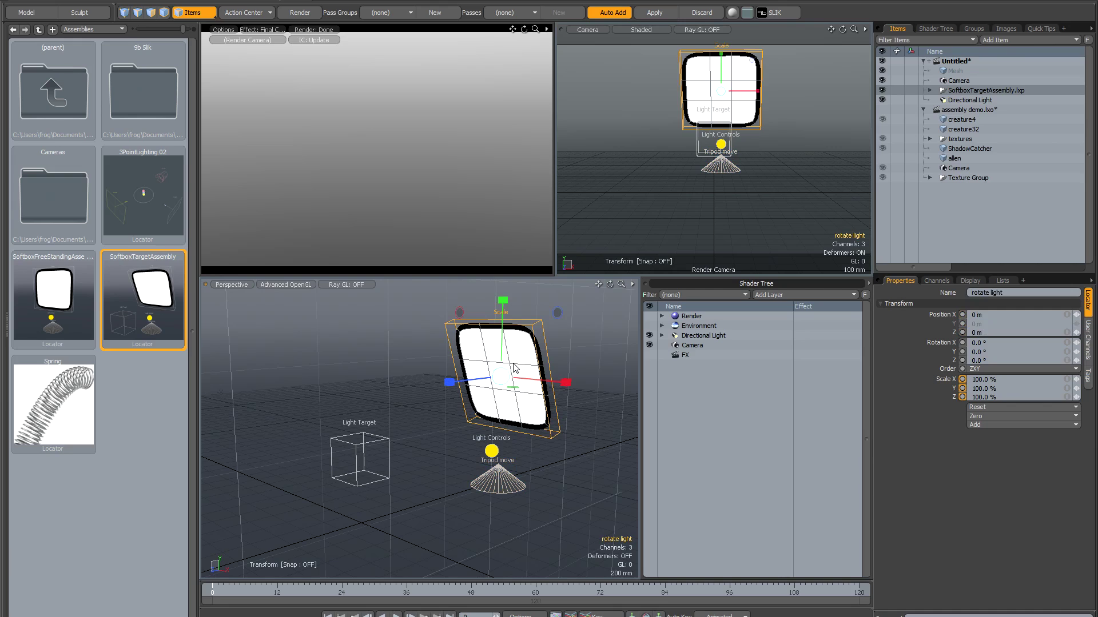
pyautogui.press('r')
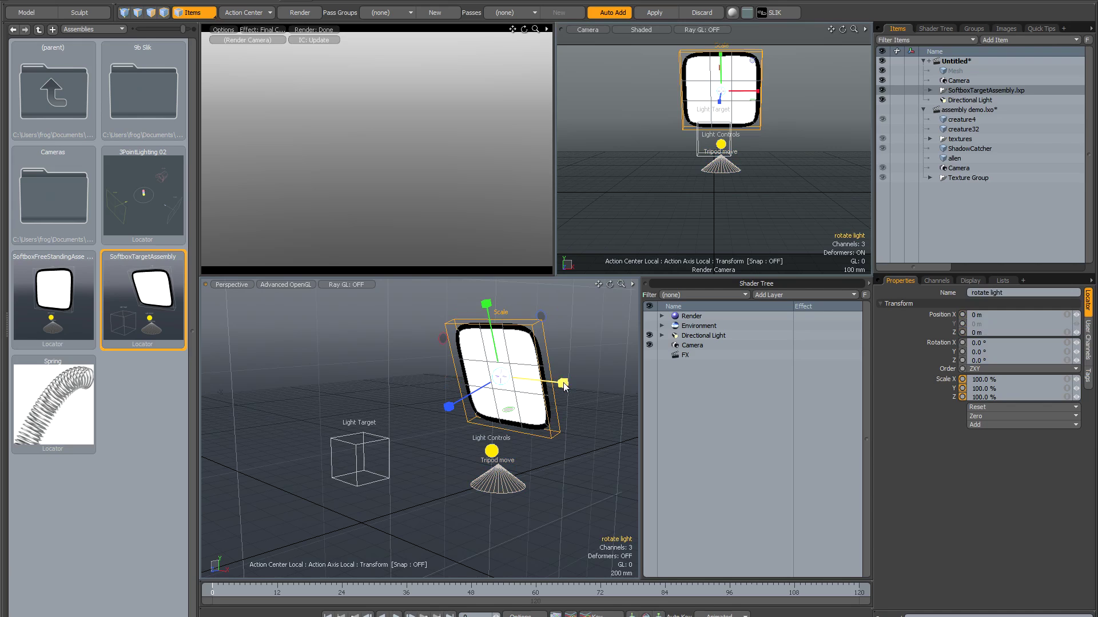
pyautogui.moveTo(562, 383)
pyautogui.mouseDown()
pyautogui.moveTo(550, 387)
pyautogui.moveTo(559, 387)
pyautogui.mouseUp()
pyautogui.moveTo(486, 304)
pyautogui.mouseDown()
pyautogui.moveTo(491, 320)
pyautogui.moveTo(490, 310)
pyautogui.mouseUp()
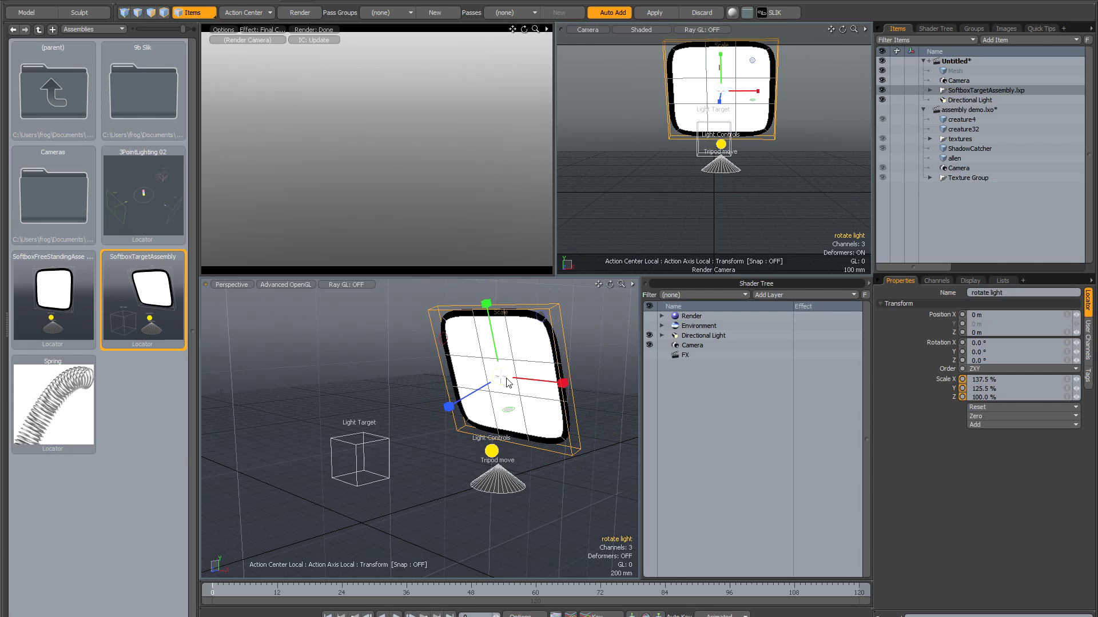
pyautogui.moveTo(510, 382)
pyautogui.mouseDown()
pyautogui.moveTo(499, 385)
pyautogui.moveTo(518, 382)
pyautogui.moveTo(508, 383)
pyautogui.mouseUp()
pyautogui.press('space')
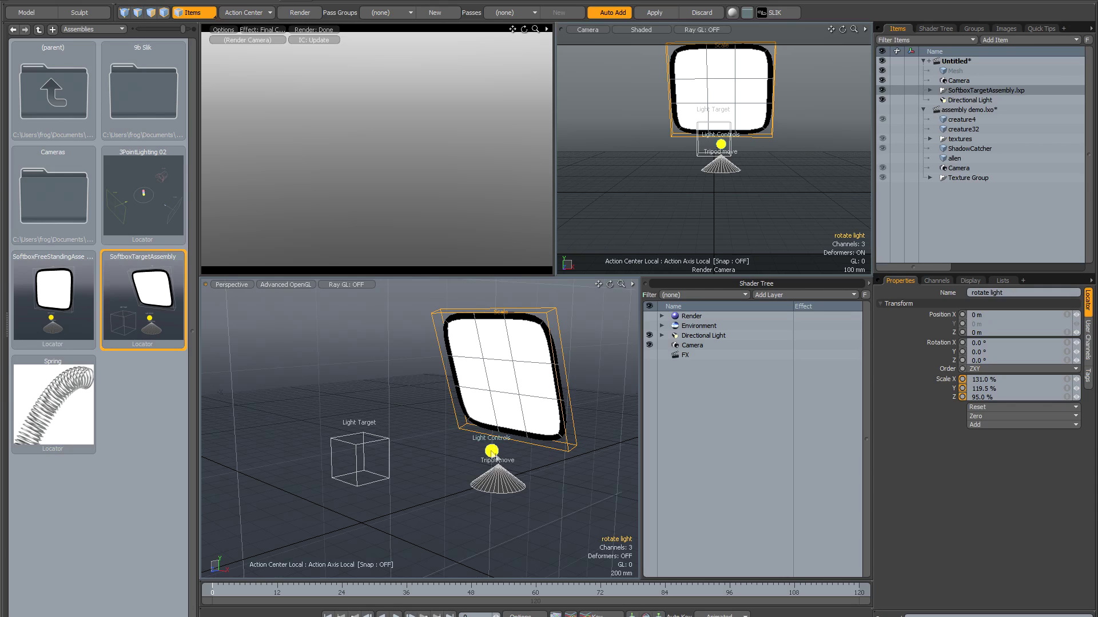
# Configure the softbox's light controls with 140% intensity, height 1.2, camera visibility on and a softer light hardness.
pyautogui.click(491, 451)
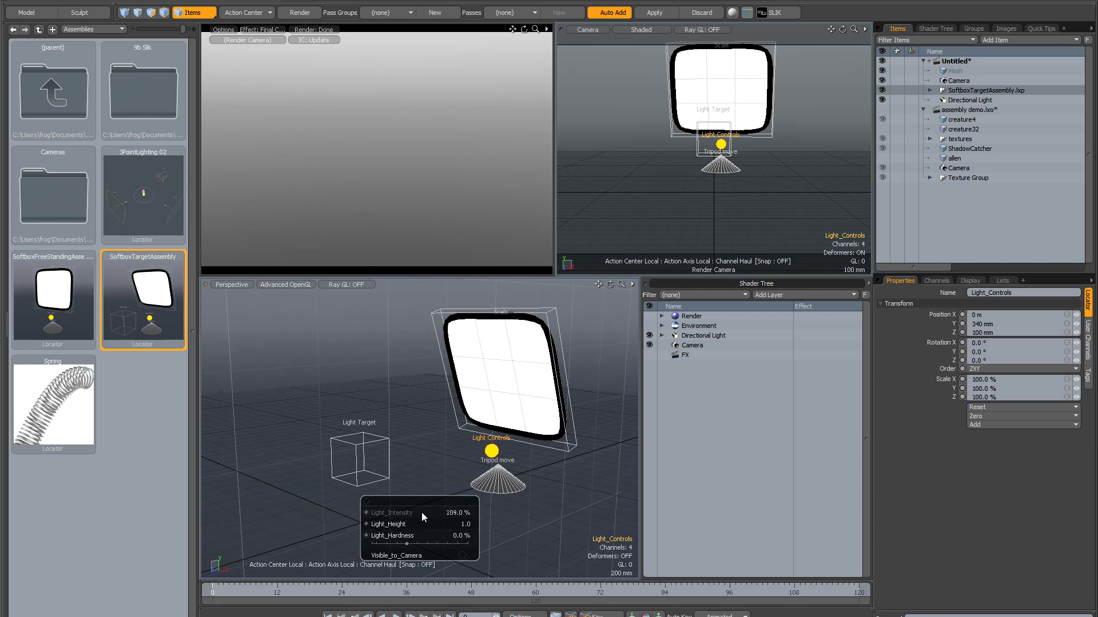
pyautogui.moveTo(421, 512); pyautogui.dragTo(410, 530)
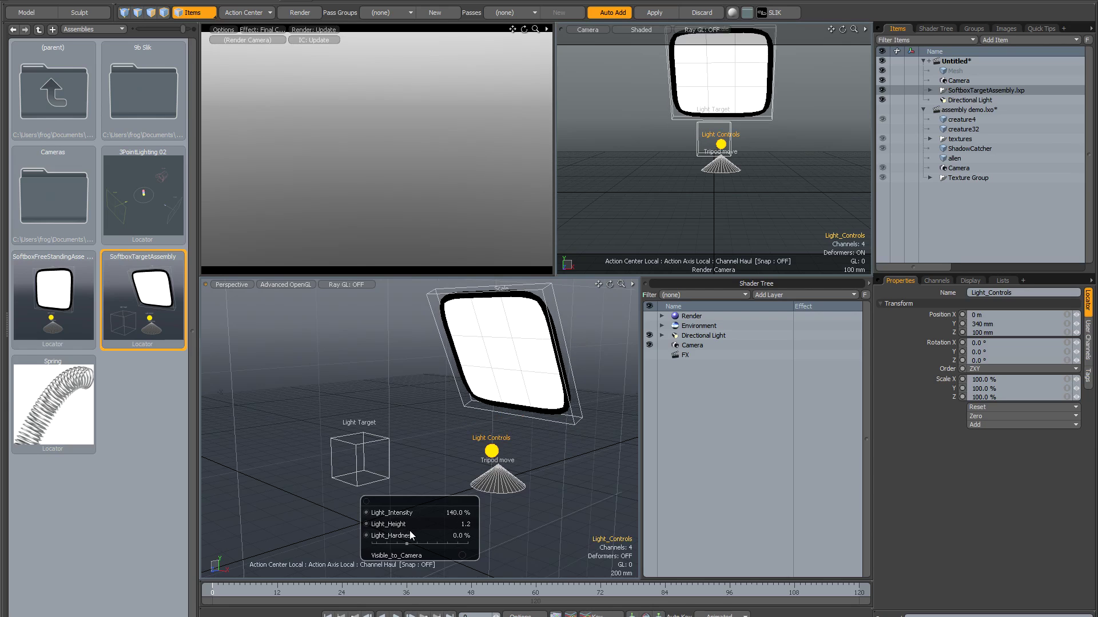
pyautogui.click(462, 556)
pyautogui.keyDown('alt'); pyautogui.keyDown('shift'); pyautogui.moveTo(393, 96); pyautogui.dragTo(387, 132); pyautogui.keyUp('shift'); pyautogui.keyUp('alt')
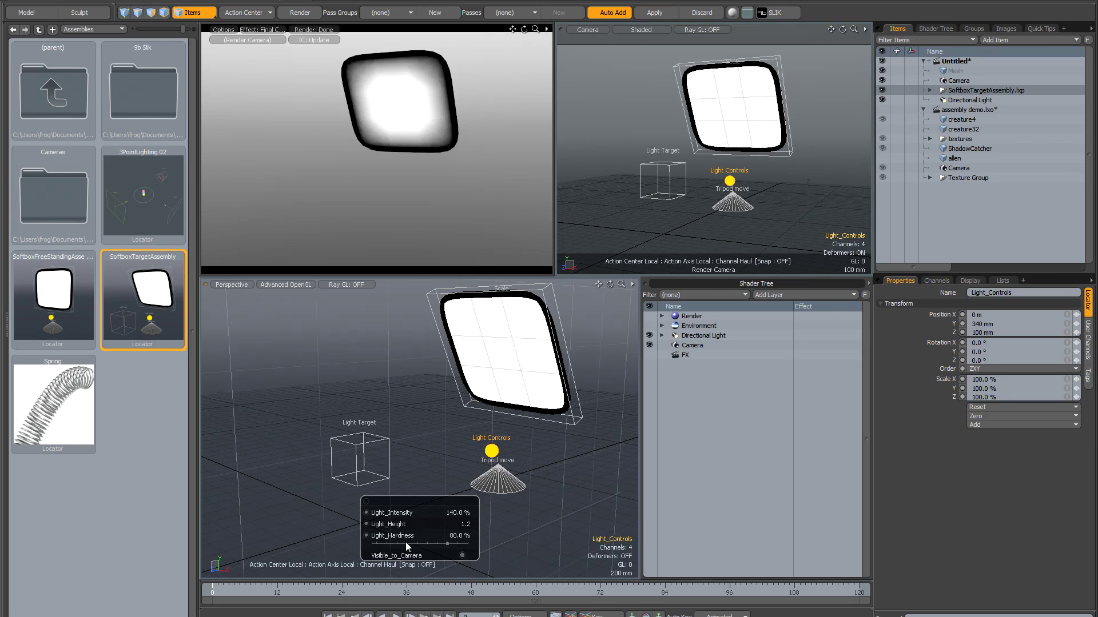
pyautogui.moveTo(406, 542)
pyautogui.mouseDown()
pyautogui.moveTo(420, 544)
pyautogui.moveTo(405, 542)
pyautogui.mouseUp()
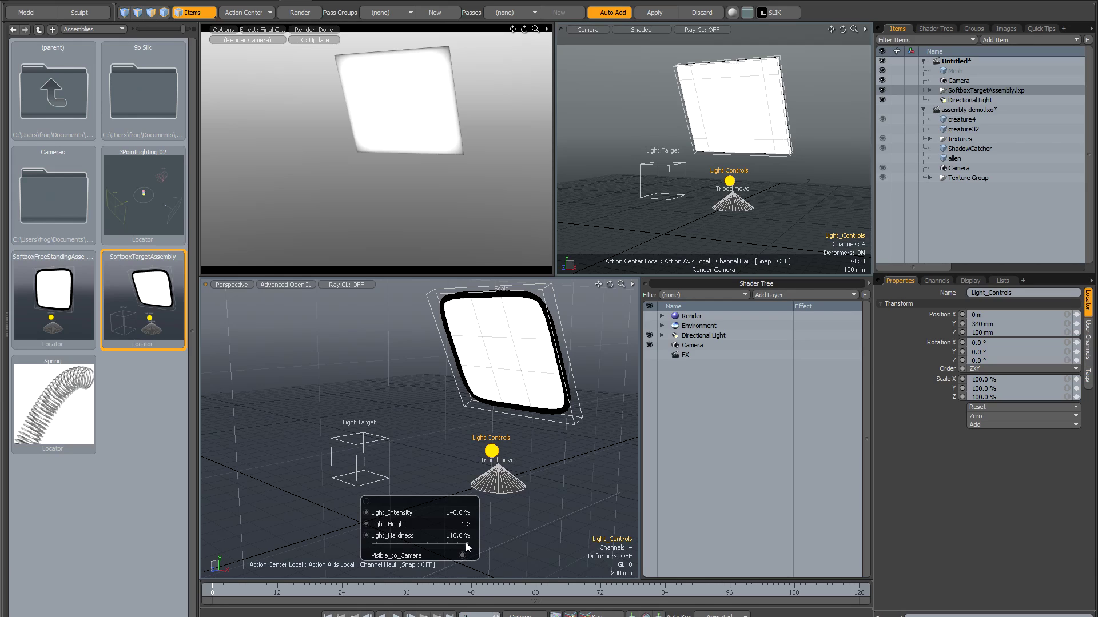
pyautogui.moveTo(465, 543); pyautogui.dragTo(468, 542)
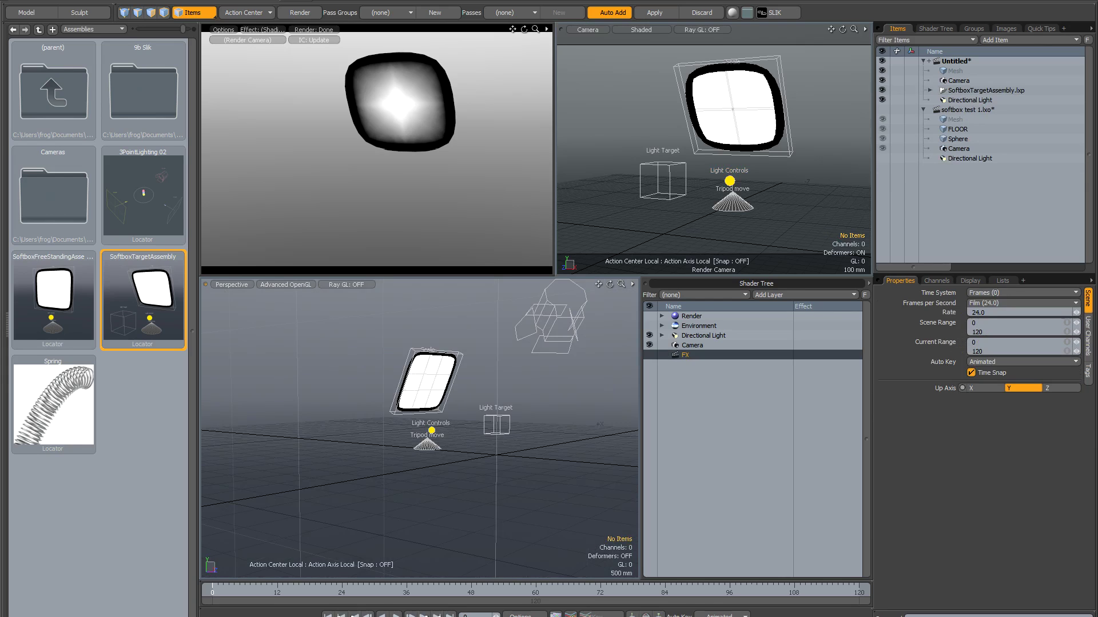
# Switch to the softbox test 1.lxo scene and add the SoftboxTargetAssembly preset to it.
pyautogui.click(953, 113)
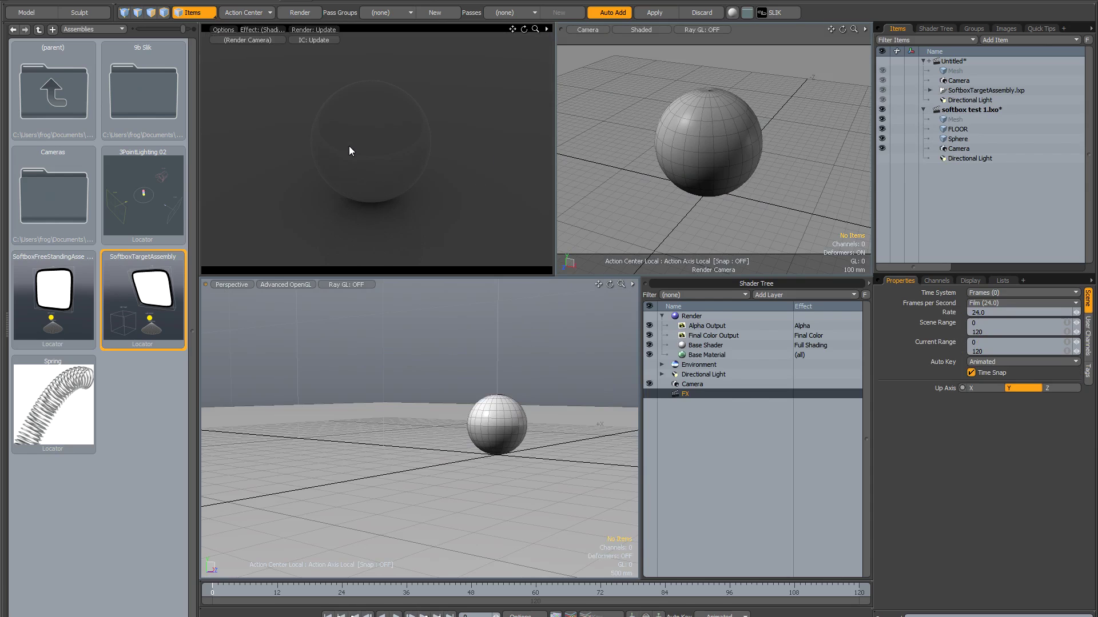
pyautogui.keyDown('alt'); pyautogui.moveTo(419, 372); pyautogui.dragTo(458, 394); pyautogui.keyUp('alt')
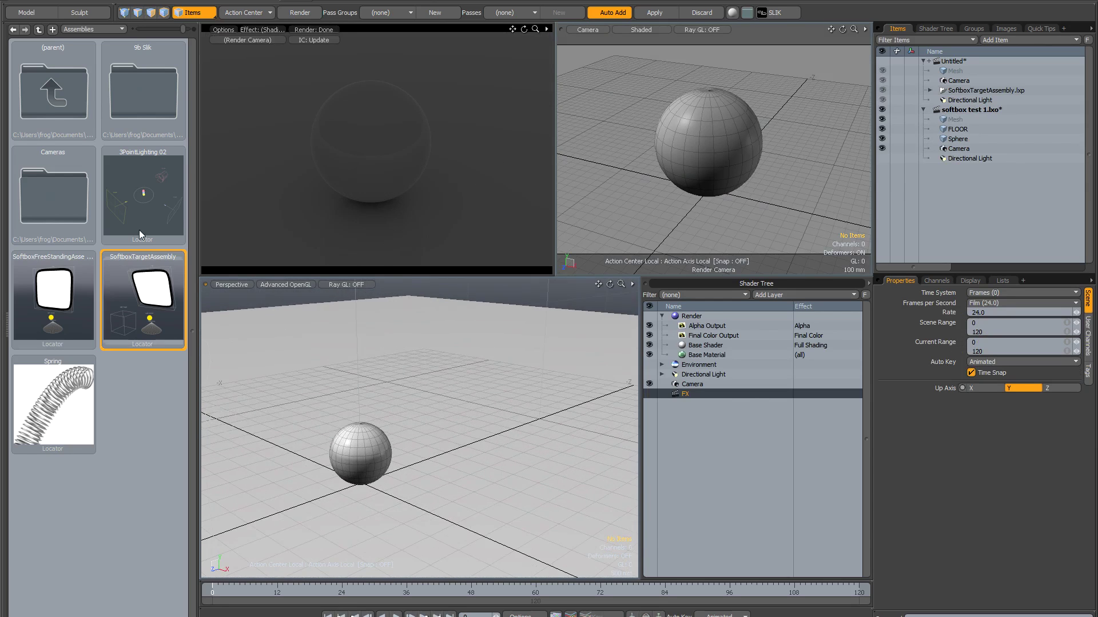
pyautogui.doubleClick(169, 303)
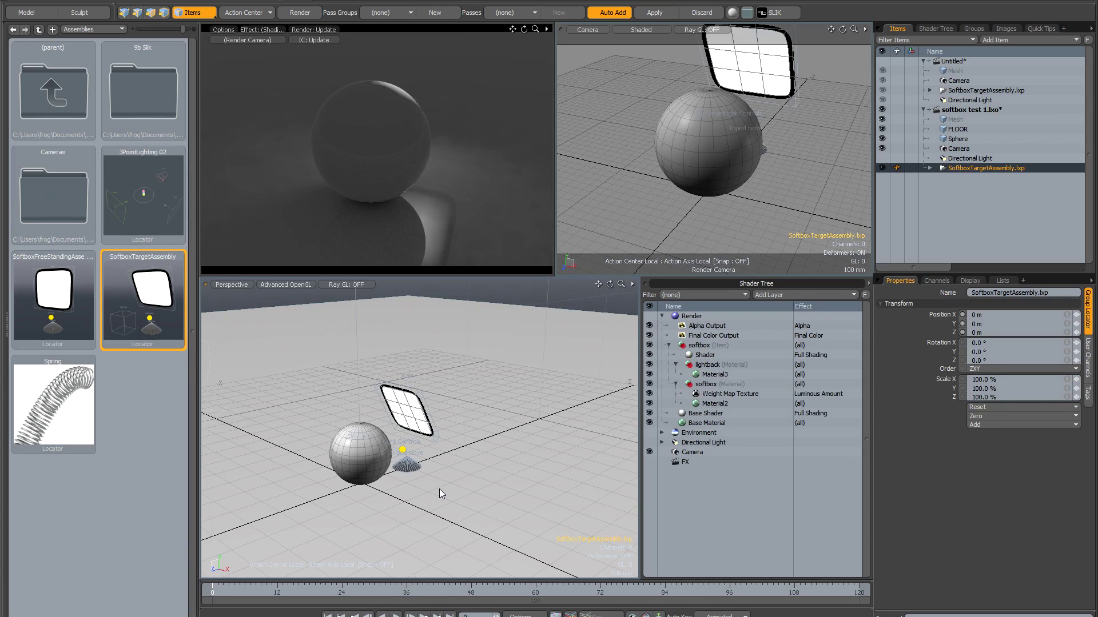
# Move the softbox's tripod to about X 1.22 m, Z 710 mm and scale the light uniformly to about 292%.
pyautogui.keyDown('alt'); pyautogui.moveTo(439, 489); pyautogui.dragTo(425, 536); pyautogui.keyUp('alt')
pyautogui.click(449, 473)
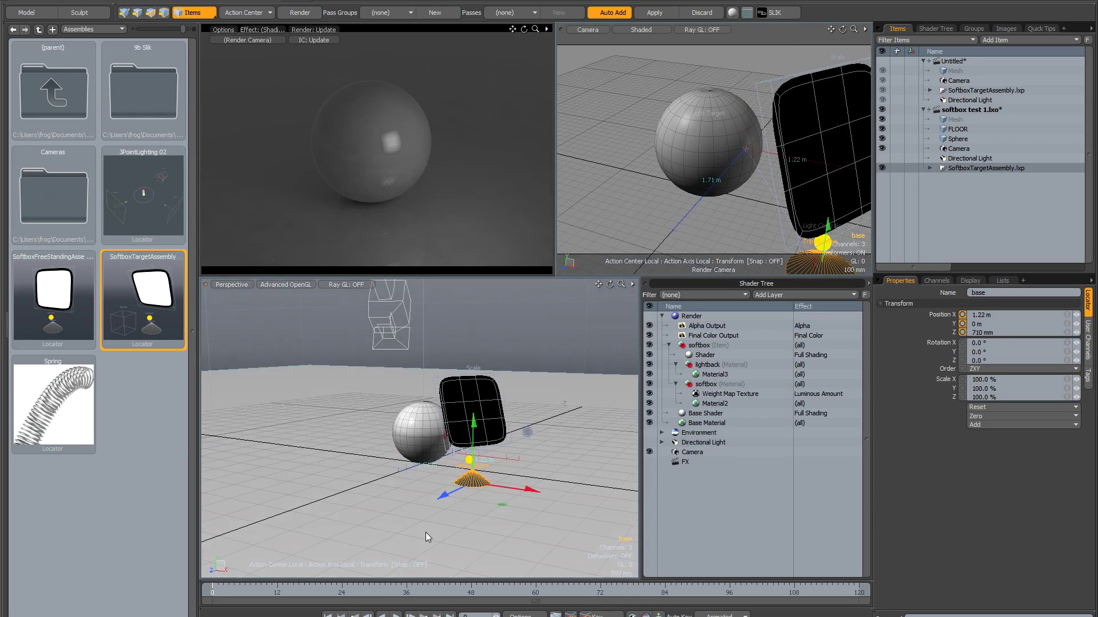
pyautogui.press('space')
pyautogui.click(440, 377)
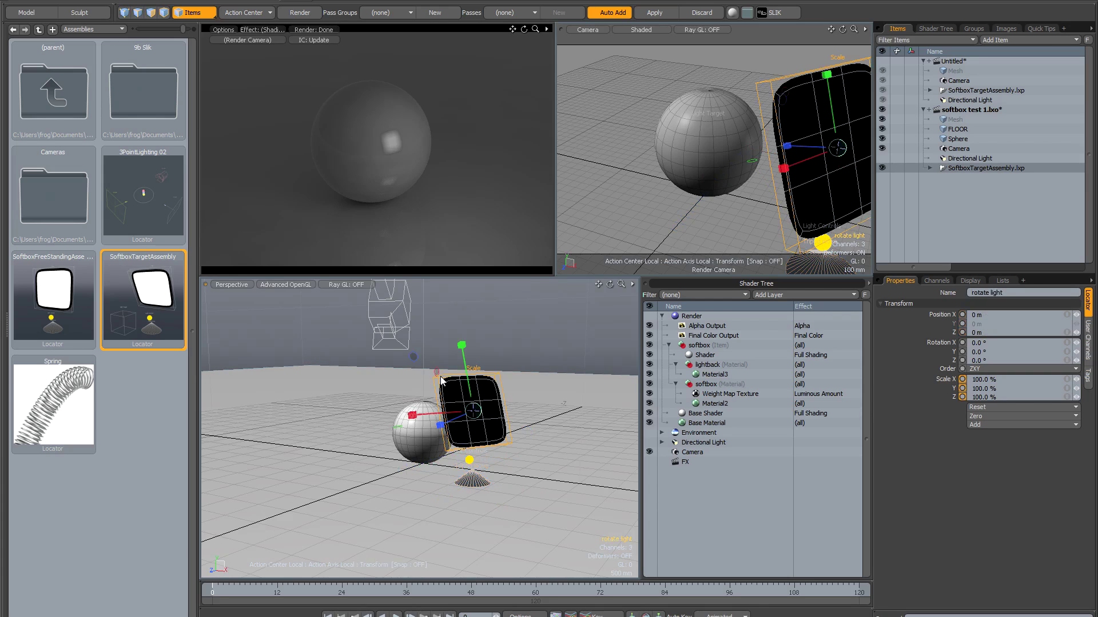
pyautogui.moveTo(475, 411); pyautogui.dragTo(476, 410)
pyautogui.moveTo(478, 412); pyautogui.dragTo(477, 413, button='right')
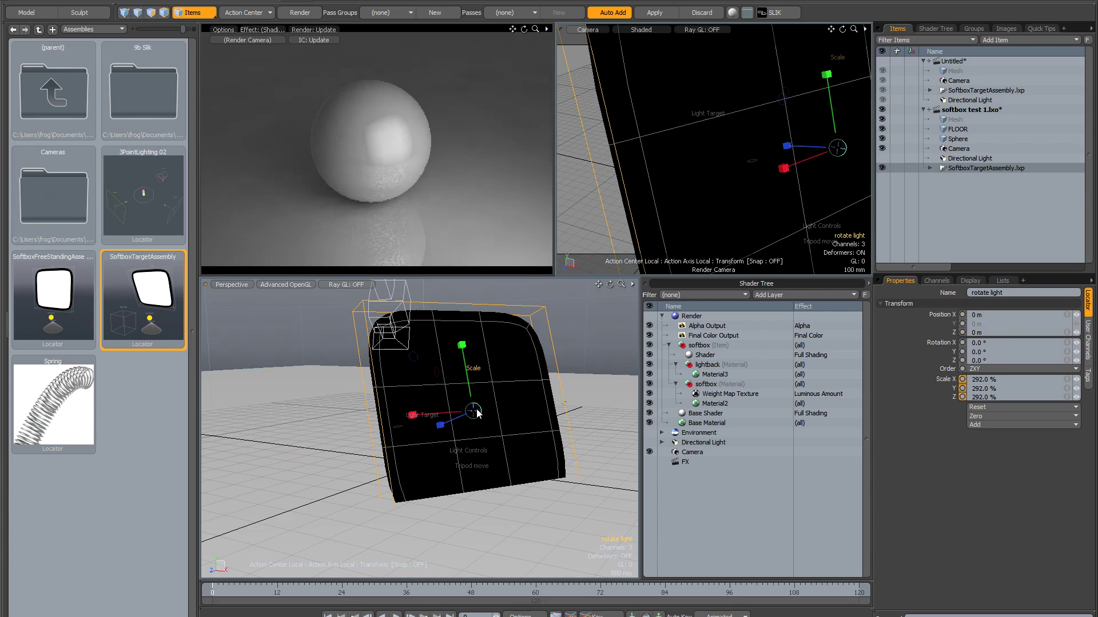
pyautogui.press('space')
# Raise the softbox's light intensity to about 266.5% and its light height to about 1.67.
pyautogui.keyDown('alt'); pyautogui.moveTo(407, 483); pyautogui.dragTo(504, 485); pyautogui.keyUp('alt')
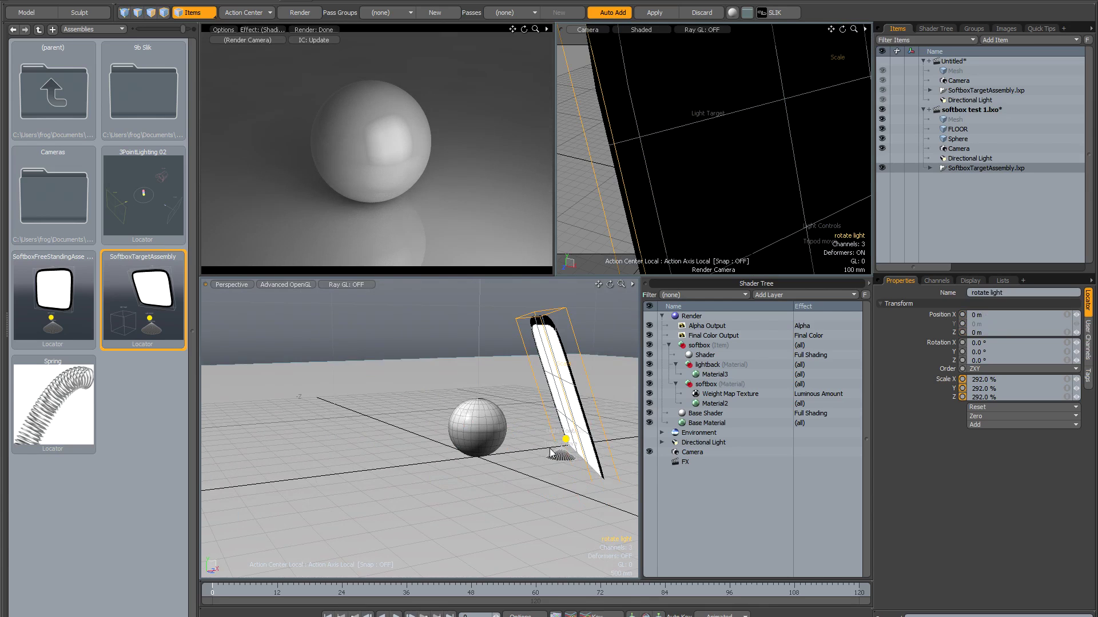
pyautogui.click(566, 438)
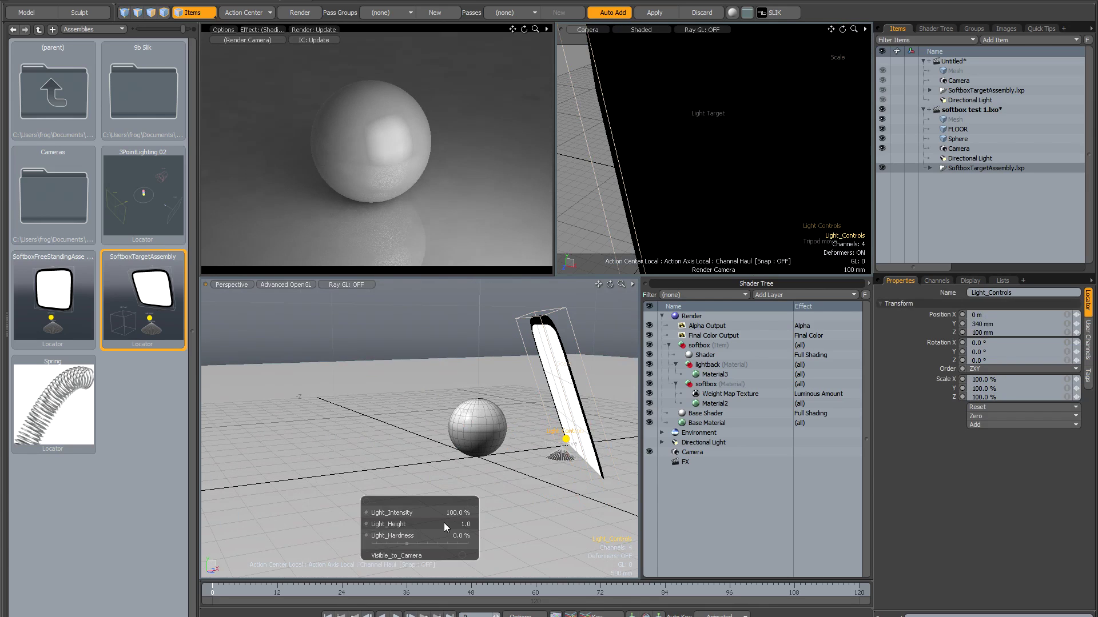
pyautogui.moveTo(394, 530); pyautogui.dragTo(418, 513)
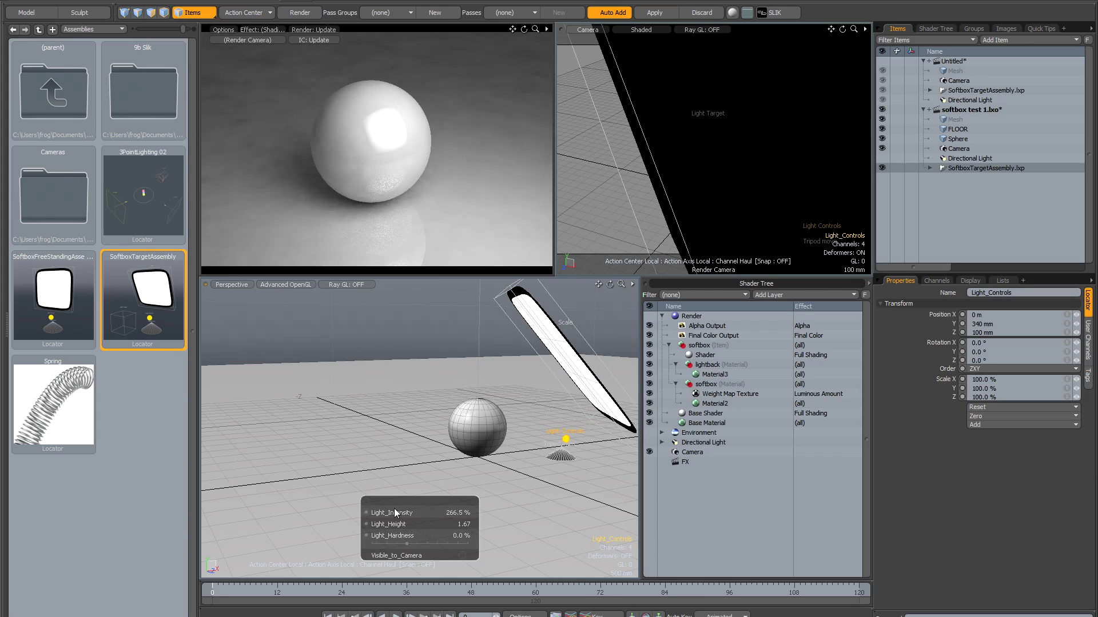
pyautogui.press('space')
# Move the softbox's tripod closer to the sphere, to about X 1.03 m, Z 430 mm.
pyautogui.keyDown('alt'); pyautogui.keyDown('shift'); pyautogui.moveTo(517, 490); pyautogui.dragTo(463, 500); pyautogui.keyUp('shift'); pyautogui.keyUp('alt')
pyautogui.moveTo(463, 501)
pyautogui.keyDown('alt'); pyautogui.mouseDown()
pyautogui.moveTo(429, 499)
pyautogui.moveTo(469, 501)
pyautogui.mouseUp(); pyautogui.keyUp('alt')
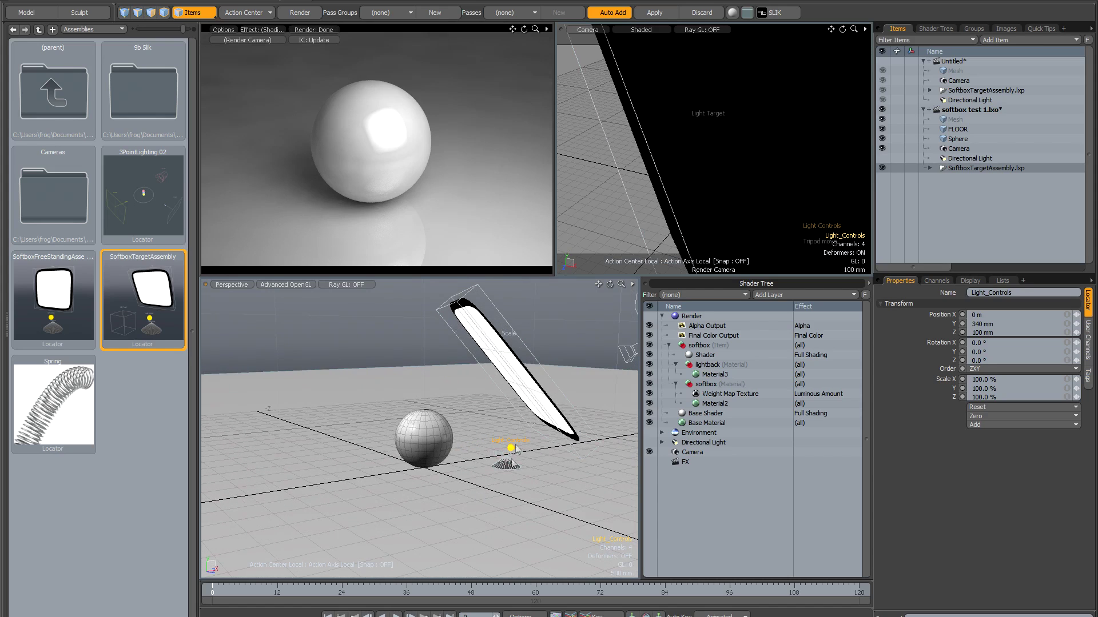
pyautogui.click(511, 470)
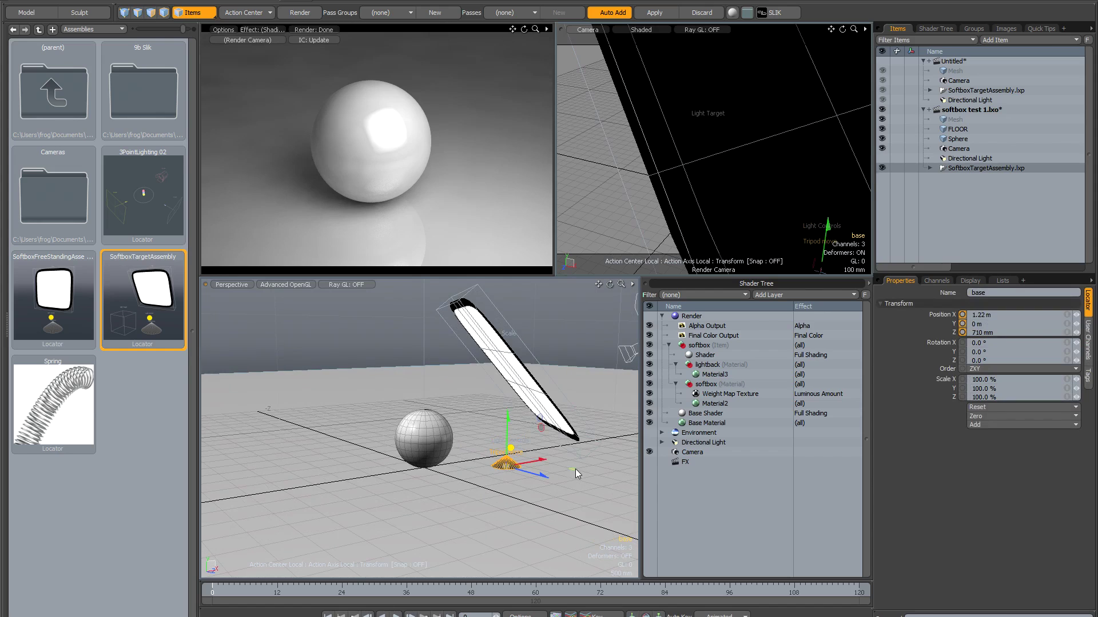
pyautogui.moveTo(575, 469); pyautogui.dragTo(529, 477)
pyautogui.press('space')
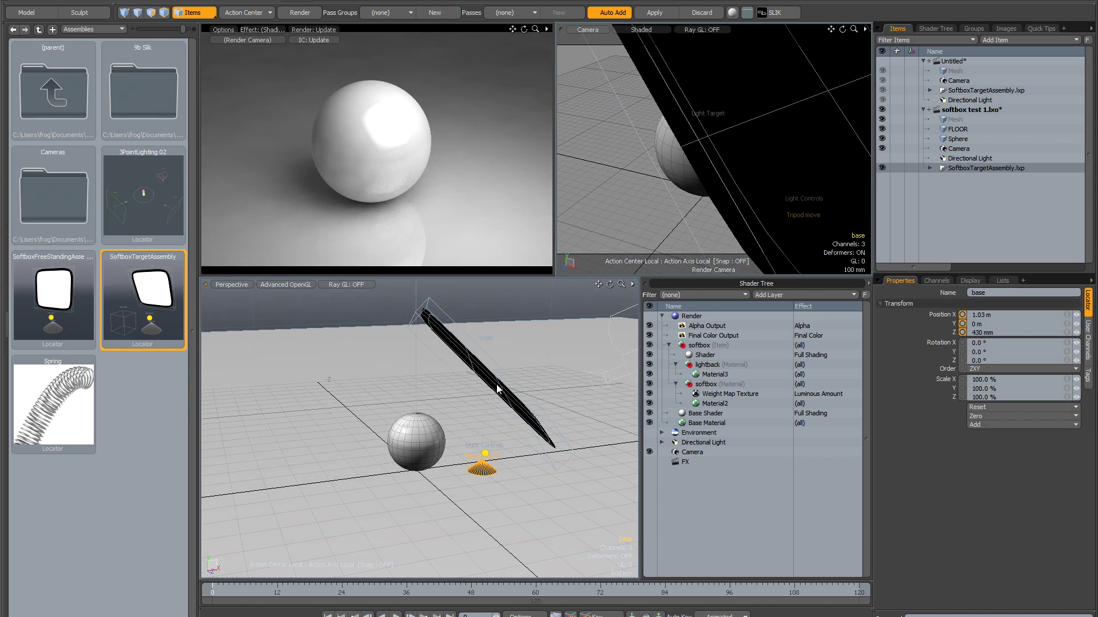
# Stretch the softbox light to about 341.5% in Y and adjust its light intensity.
pyautogui.click(494, 361)
pyautogui.press('y')
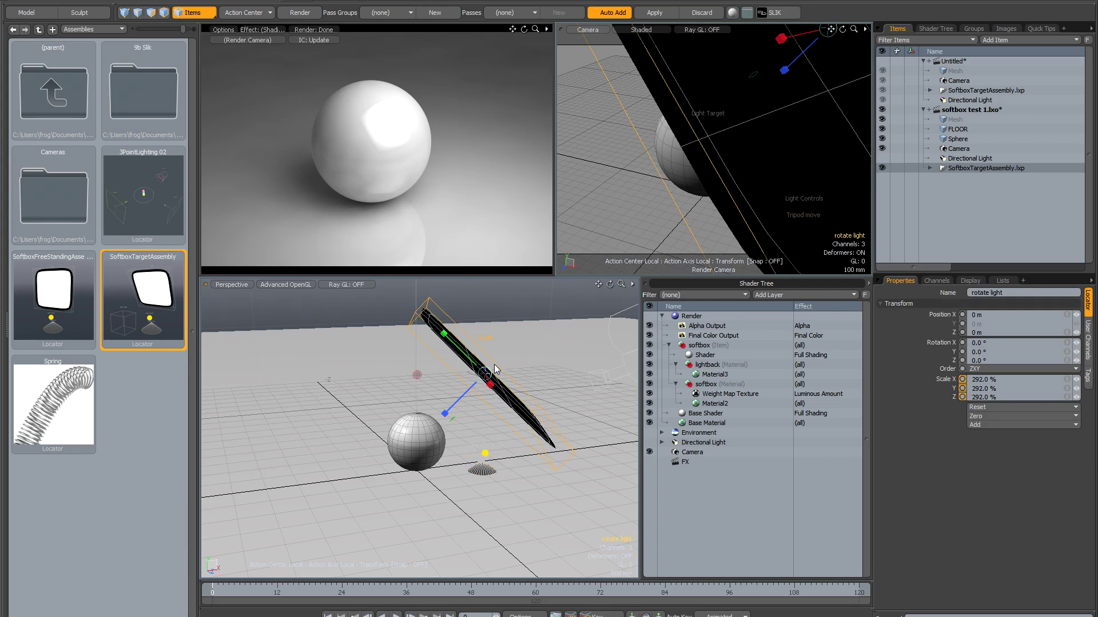
pyautogui.moveTo(445, 334); pyautogui.dragTo(445, 337)
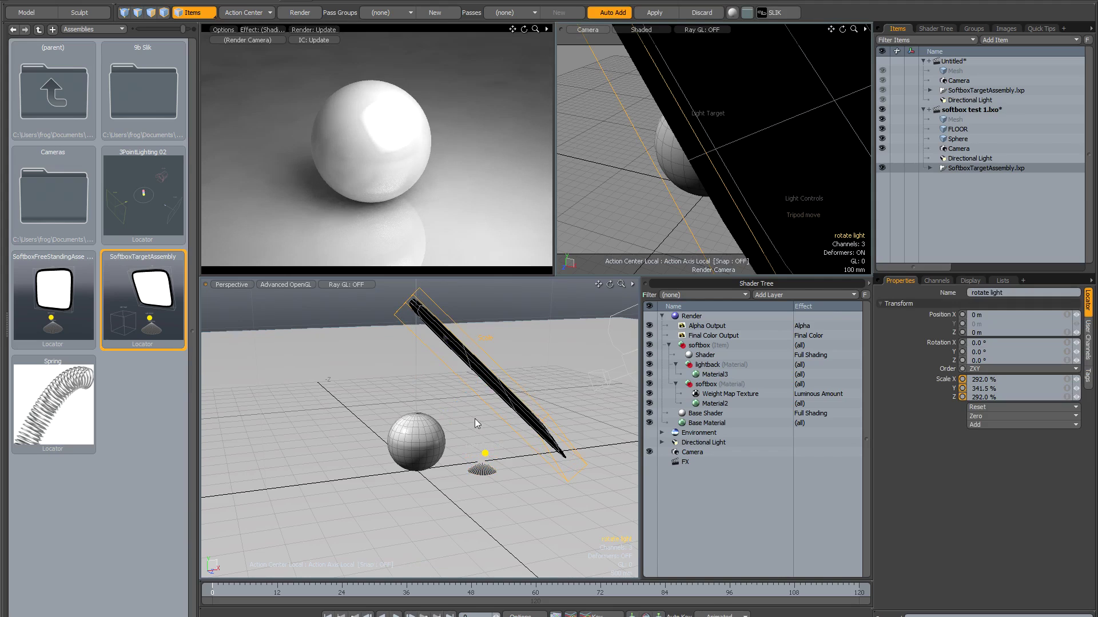
pyautogui.click(485, 454)
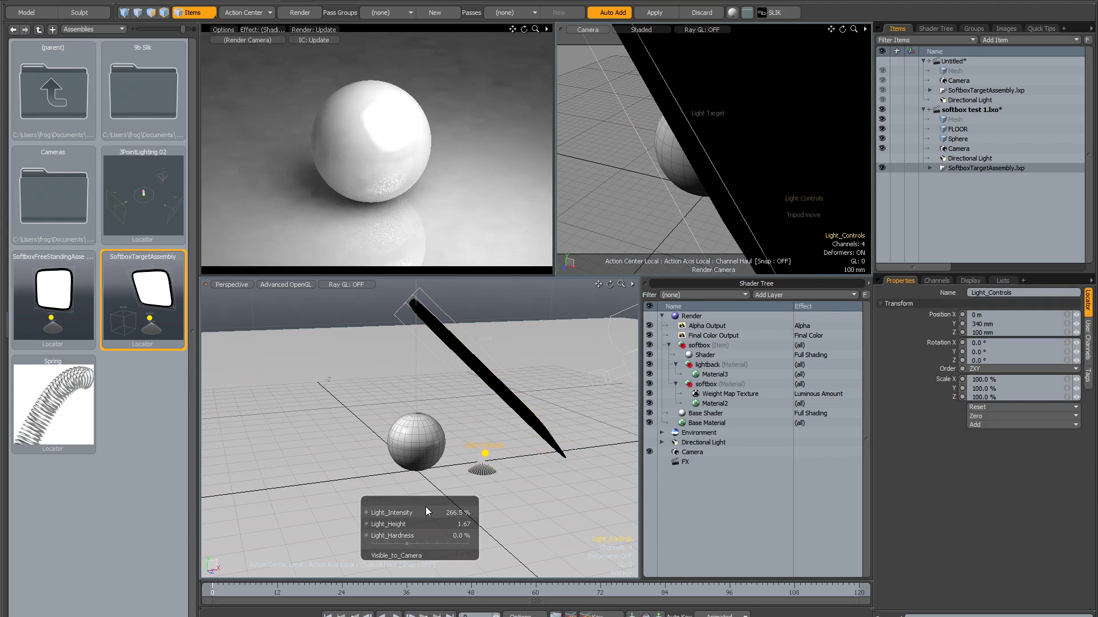
pyautogui.moveTo(423, 514); pyautogui.dragTo(422, 514)
# Add a second SoftboxTargetAssembly and move its tripod to about X -1.36 m, Z -510 mm, on the sphere's other side.
pyautogui.doubleClick(160, 313)
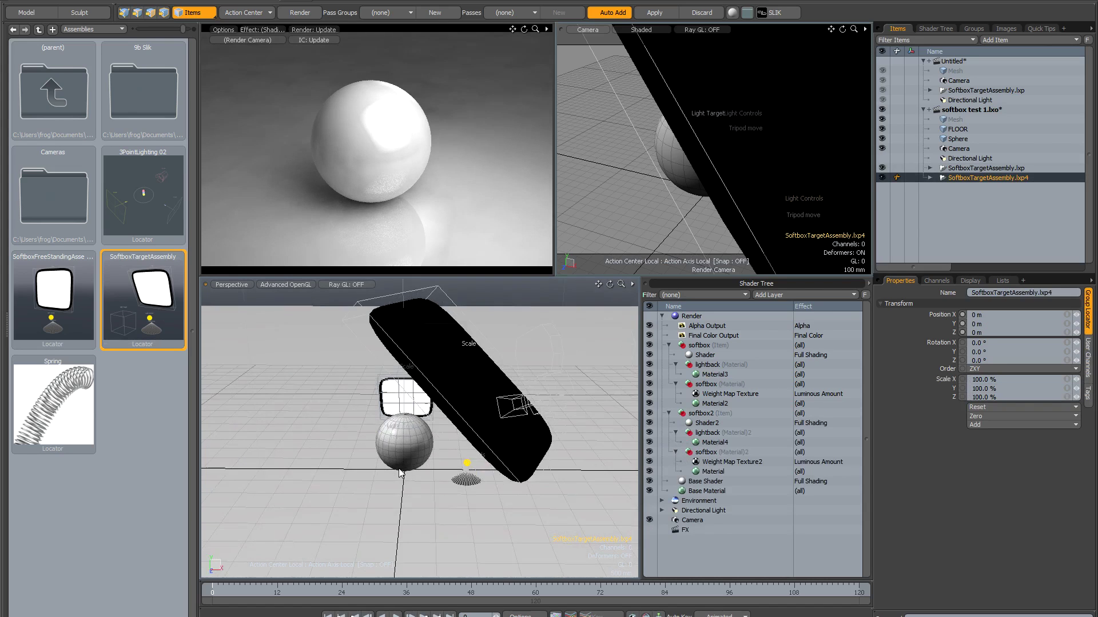
pyautogui.keyDown('alt'); pyautogui.moveTo(399, 469); pyautogui.dragTo(323, 472); pyautogui.keyUp('alt')
pyautogui.click(386, 453)
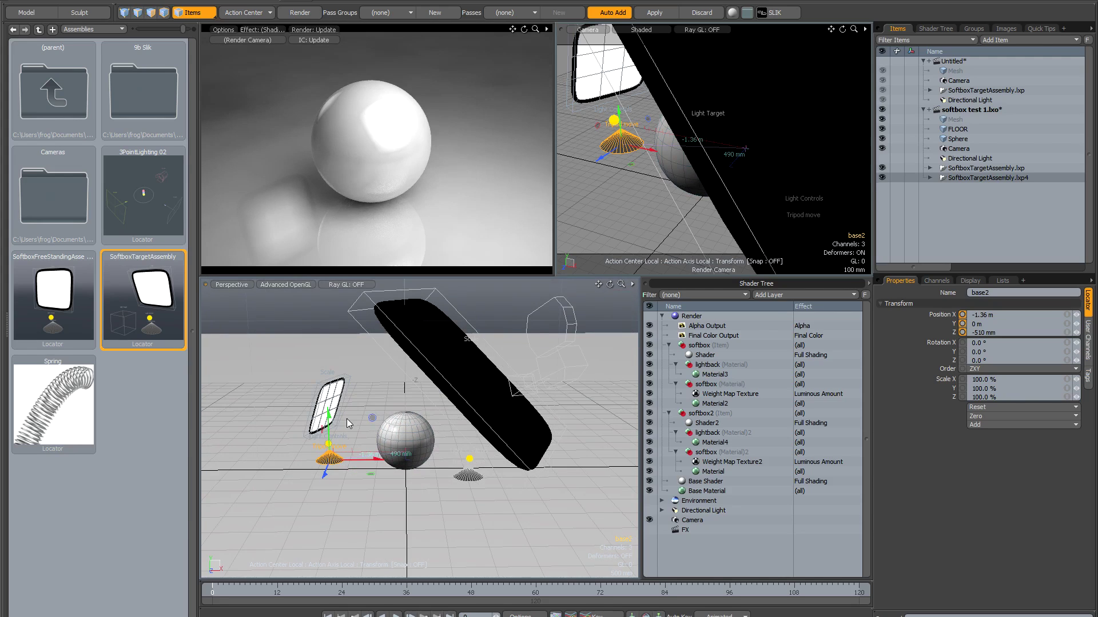
# Scale the second softbox light uniformly to about 158%.
pyautogui.click(332, 391)
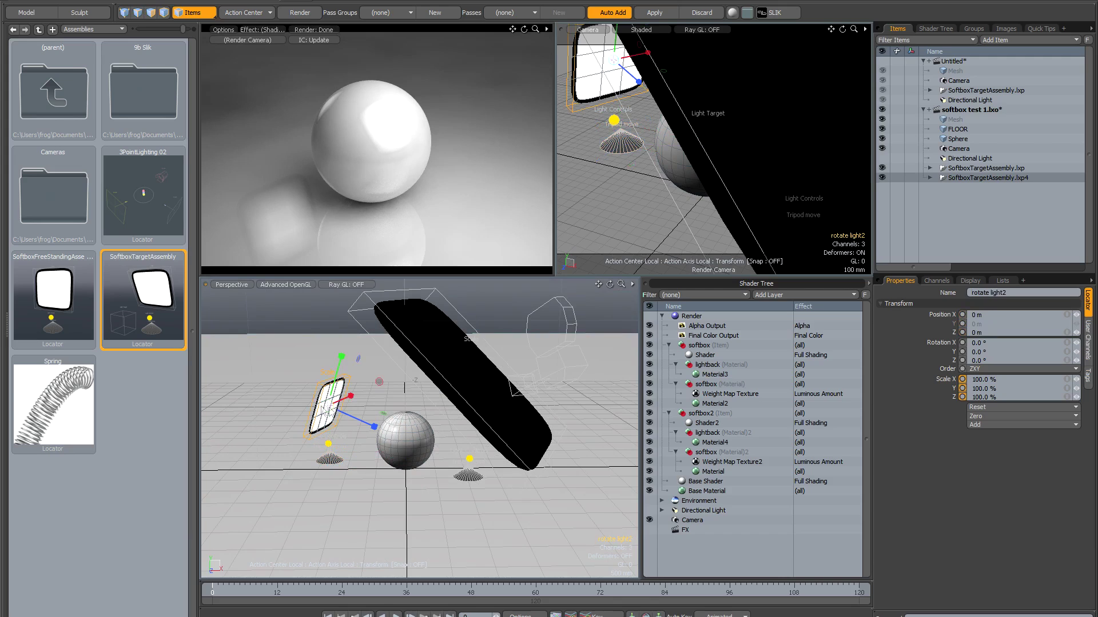
pyautogui.moveTo(334, 410); pyautogui.dragTo(370, 397)
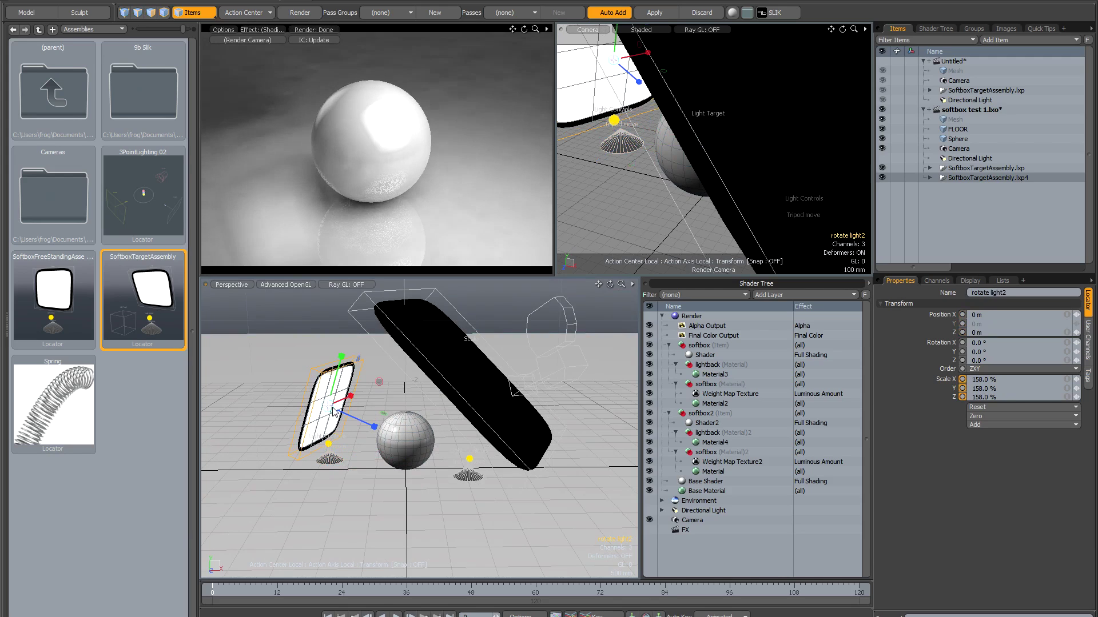
pyautogui.press('q')
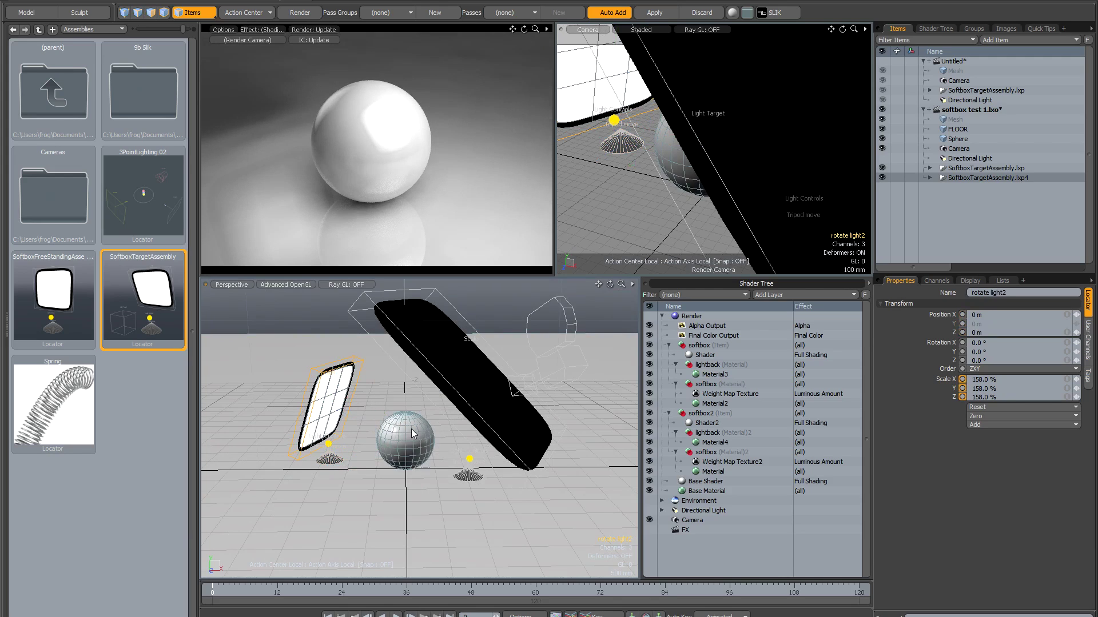
# Try different intensity and hardness values on the first, larger softbox, ending at 330% light intensity and -70% light hardness.
pyautogui.keyDown('alt'); pyautogui.moveTo(411, 430); pyautogui.dragTo(392, 446); pyautogui.keyUp('alt')
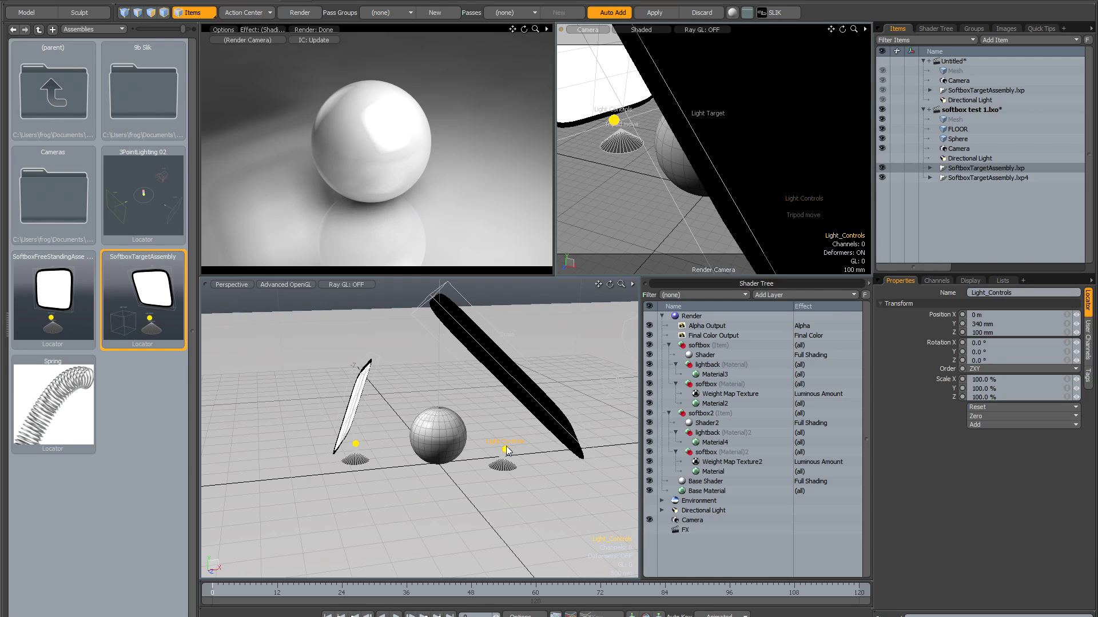
pyautogui.press('c')
pyautogui.moveTo(411, 540); pyautogui.dragTo(407, 543)
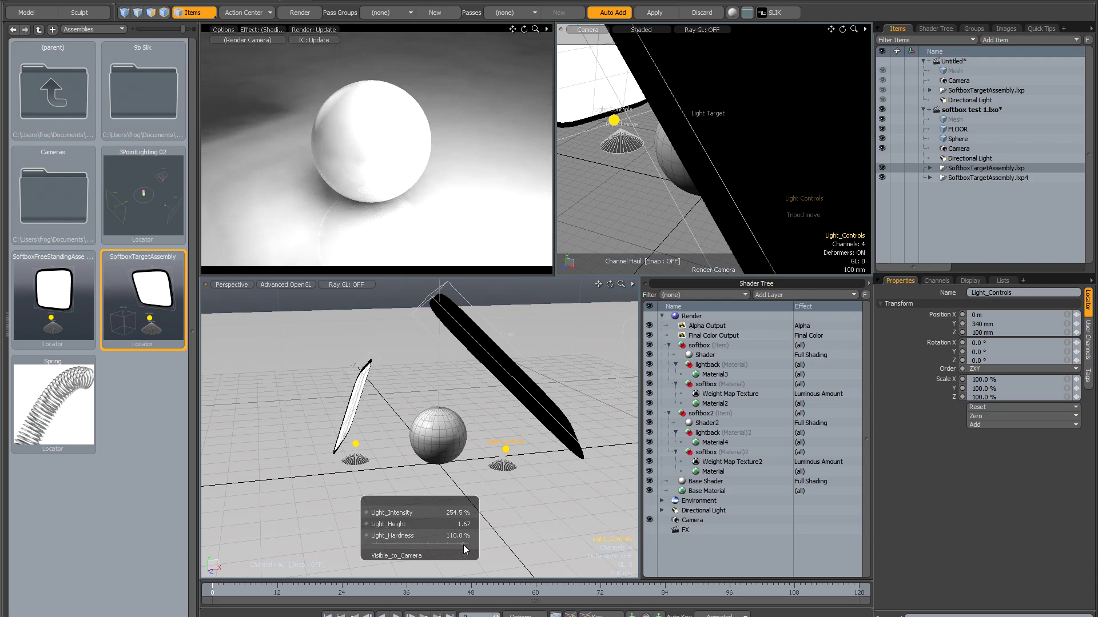
pyautogui.click(455, 514)
pyautogui.write('205')
pyautogui.press('Return')
pyautogui.moveTo(406, 512); pyautogui.dragTo(403, 513)
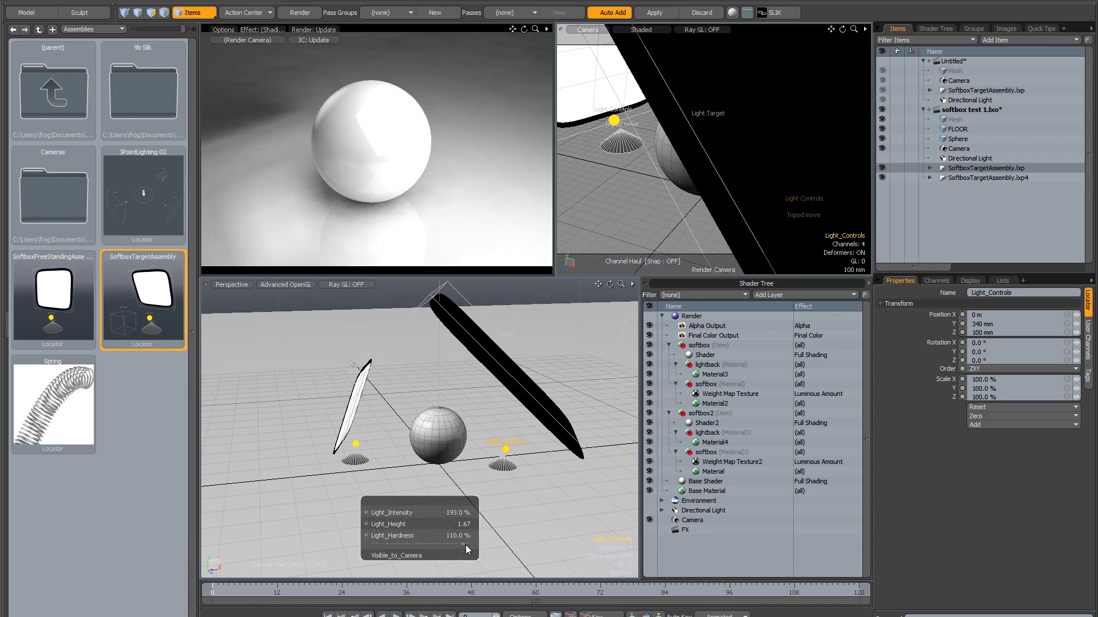
pyautogui.moveTo(463, 544); pyautogui.dragTo(468, 544)
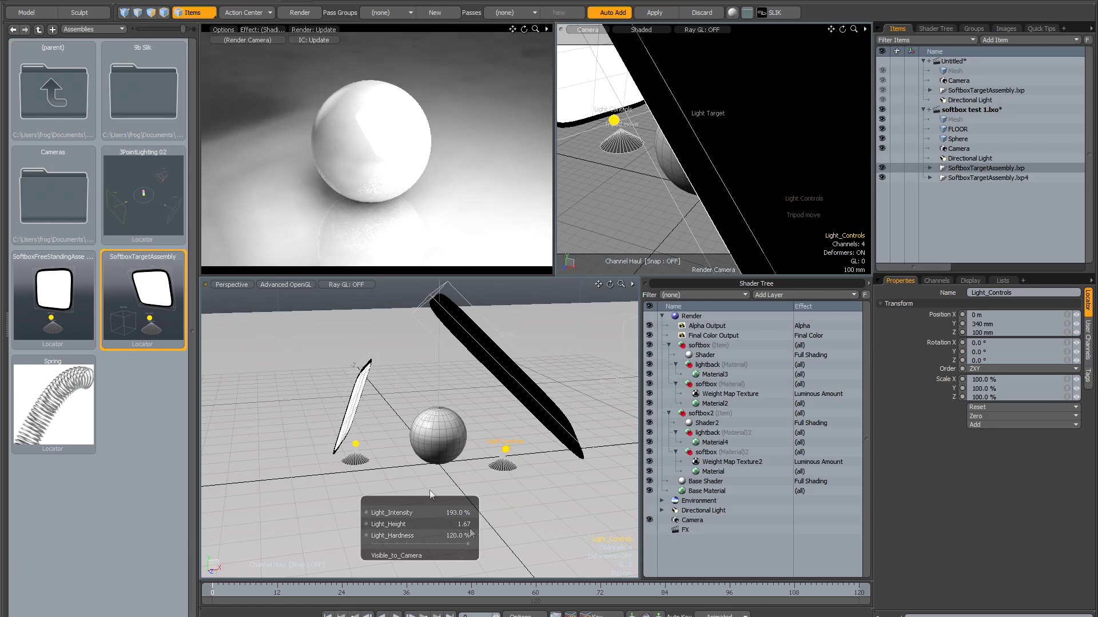
pyautogui.moveTo(427, 513); pyautogui.dragTo(423, 509)
pyautogui.moveTo(467, 542); pyautogui.dragTo(404, 514)
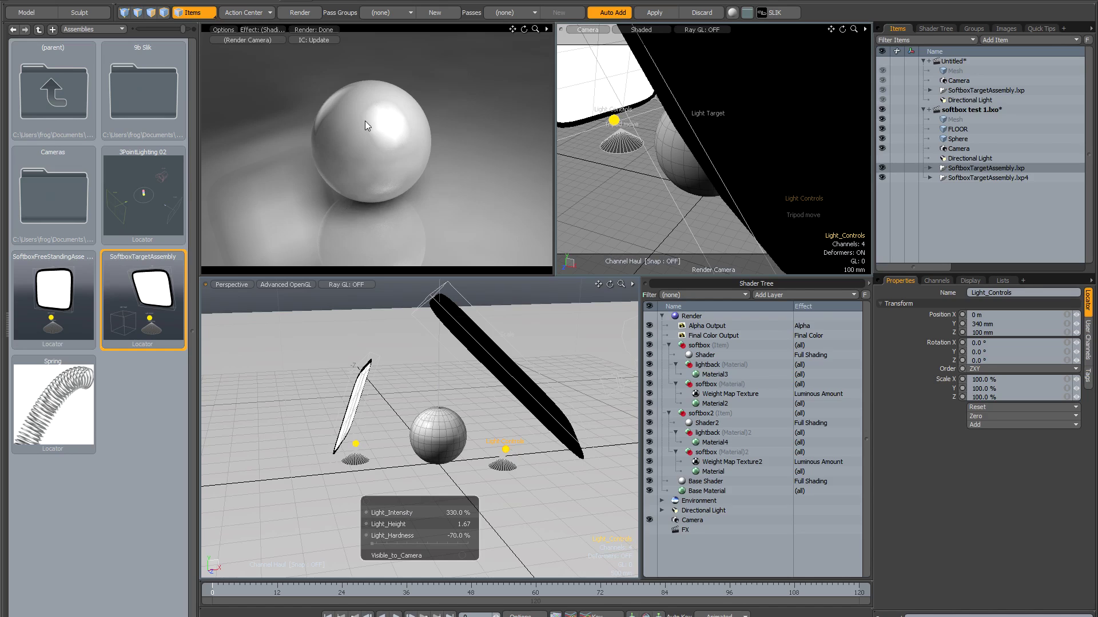